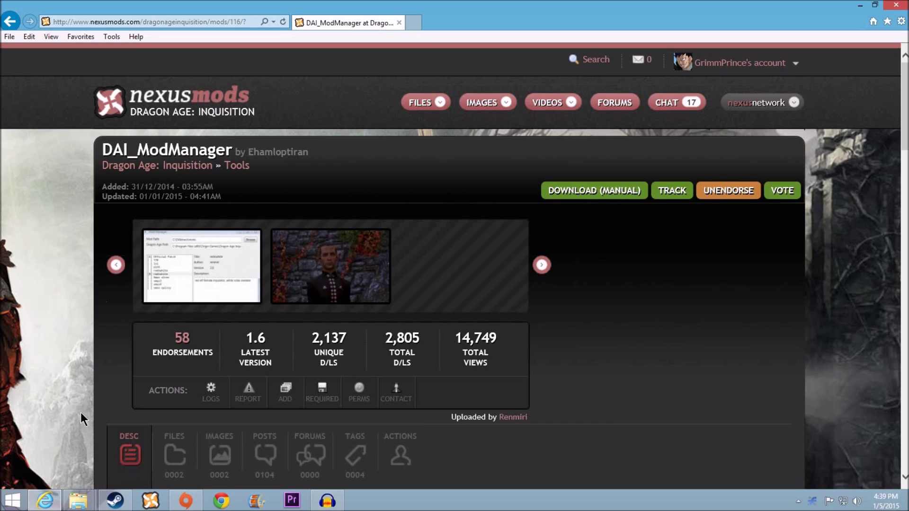
# Bring the Dragon Age Inquisition Mods folder window to the front from the taskbar
pyautogui.click(78, 500)
pyautogui.click(80, 454)
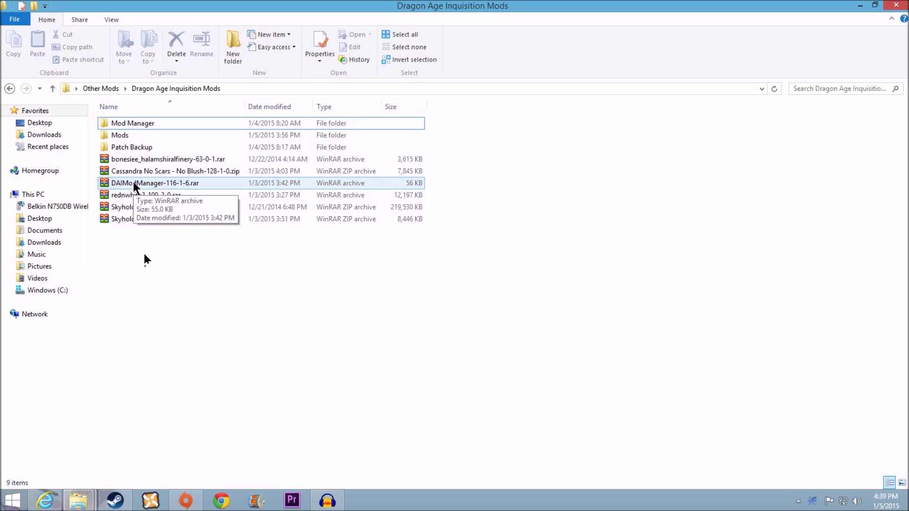
pyautogui.doubleClick(107, 183)
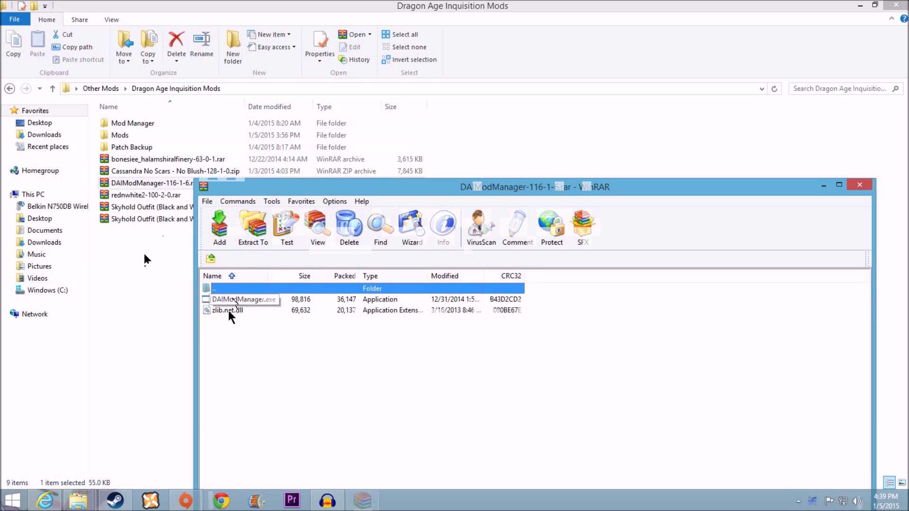
pyautogui.click(856, 189)
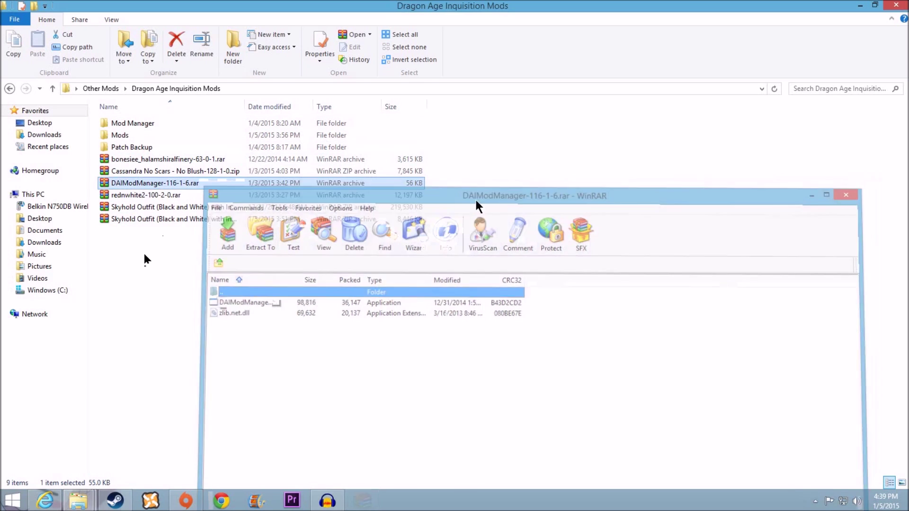
pyautogui.click(124, 126)
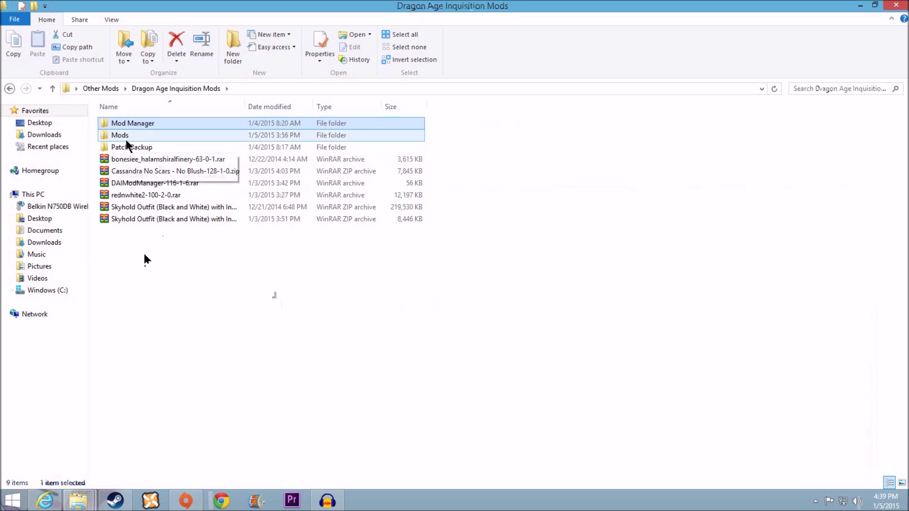
pyautogui.doubleClick(122, 135)
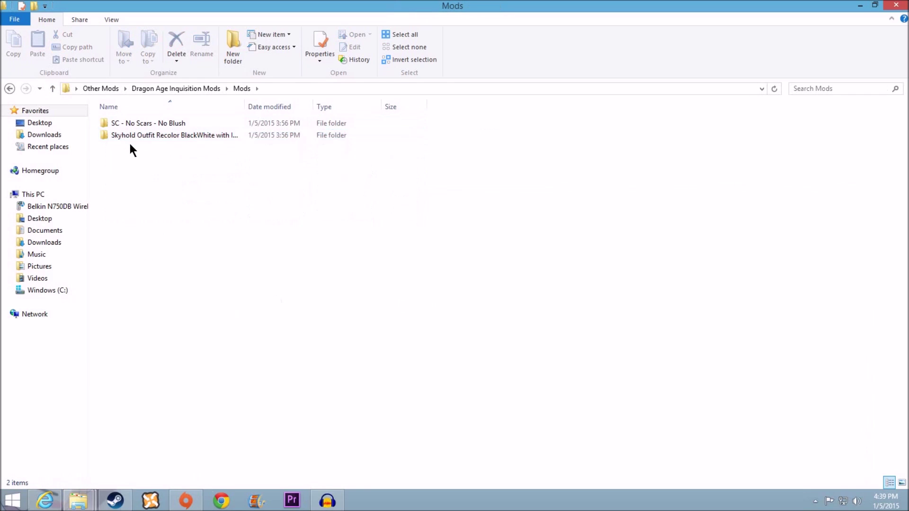
pyautogui.click(55, 92)
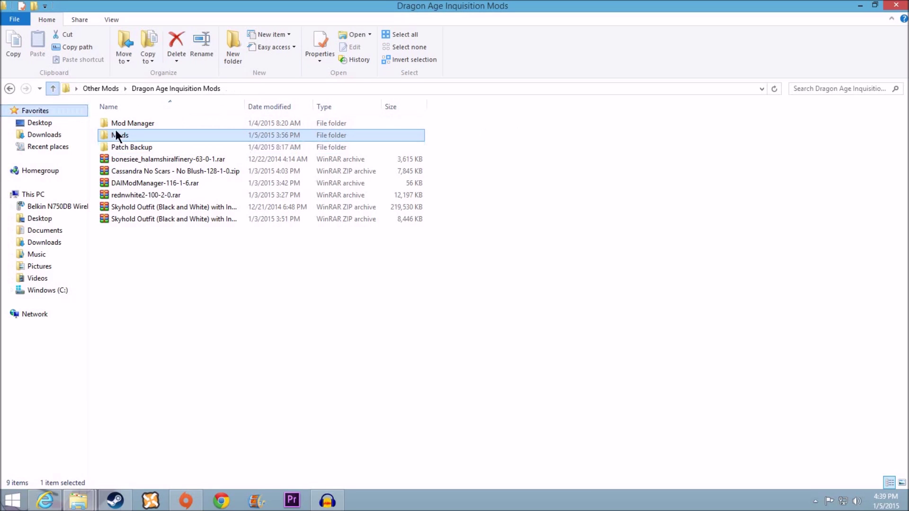
pyautogui.click(142, 170)
pyautogui.doubleClick(142, 170)
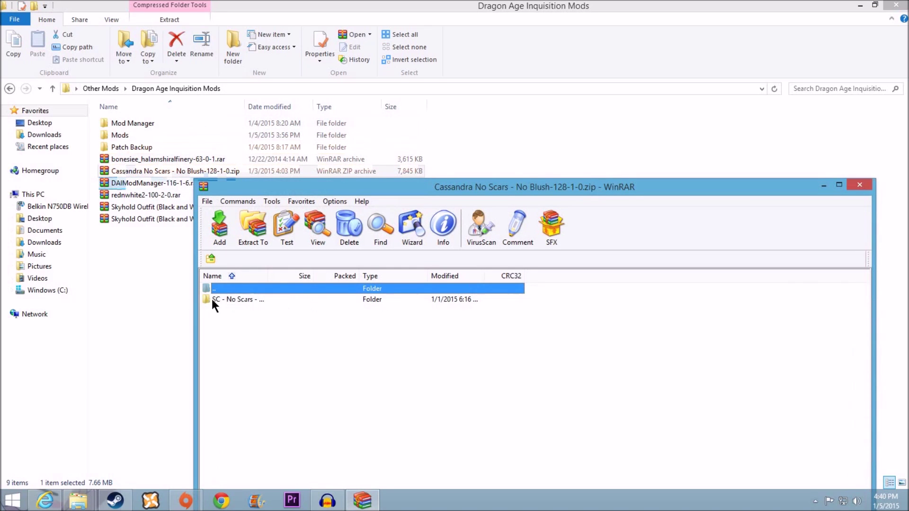
pyautogui.moveTo(234, 298)
pyautogui.mouseDown()
pyautogui.moveTo(118, 130)
pyautogui.moveTo(251, 284)
pyautogui.mouseUp()
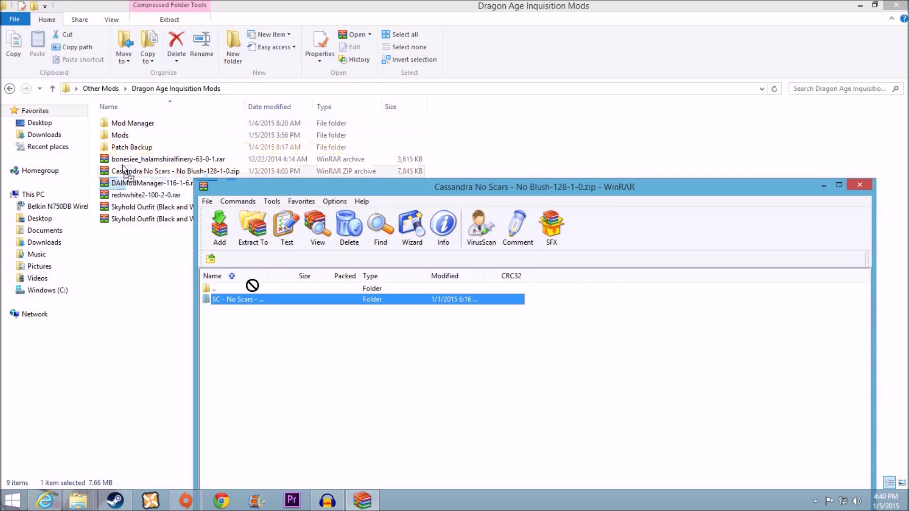
pyautogui.click(858, 187)
pyautogui.doubleClick(167, 134)
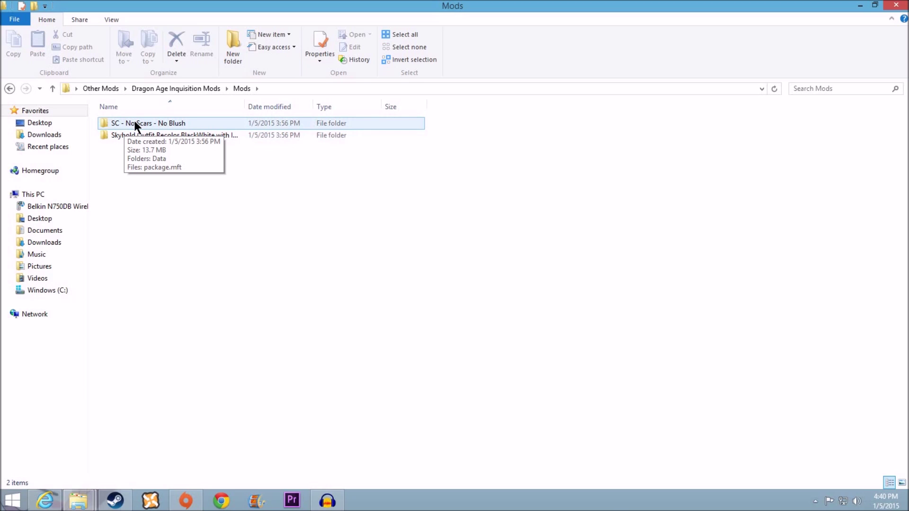
pyautogui.doubleClick(129, 123)
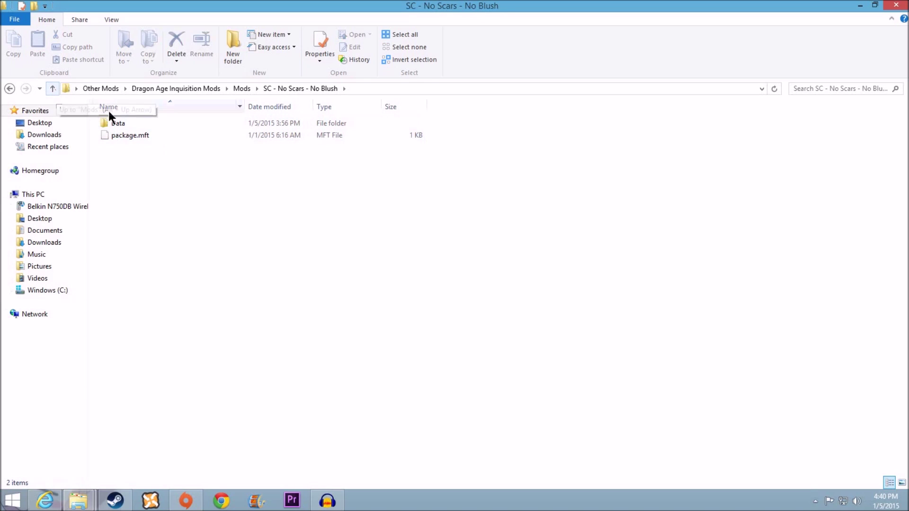
pyautogui.click(53, 88)
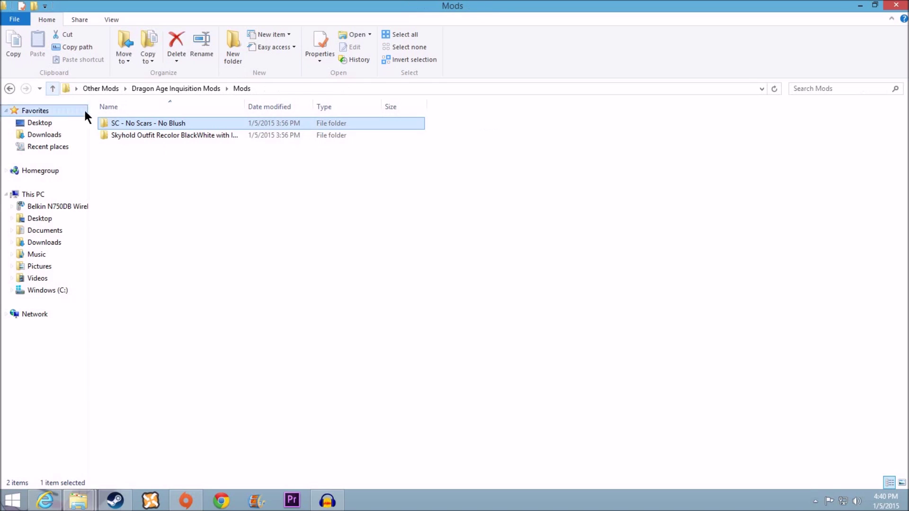
pyautogui.doubleClick(118, 135)
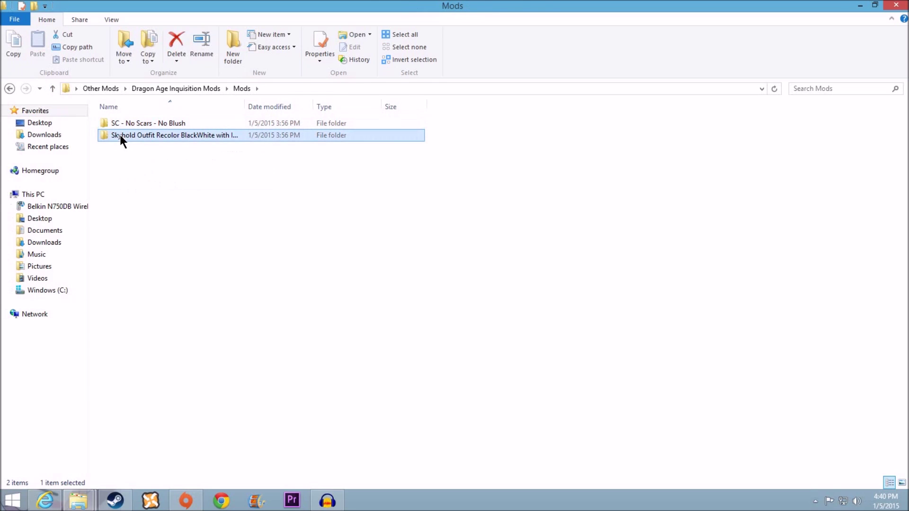
pyautogui.click(52, 88)
pyautogui.click(52, 87)
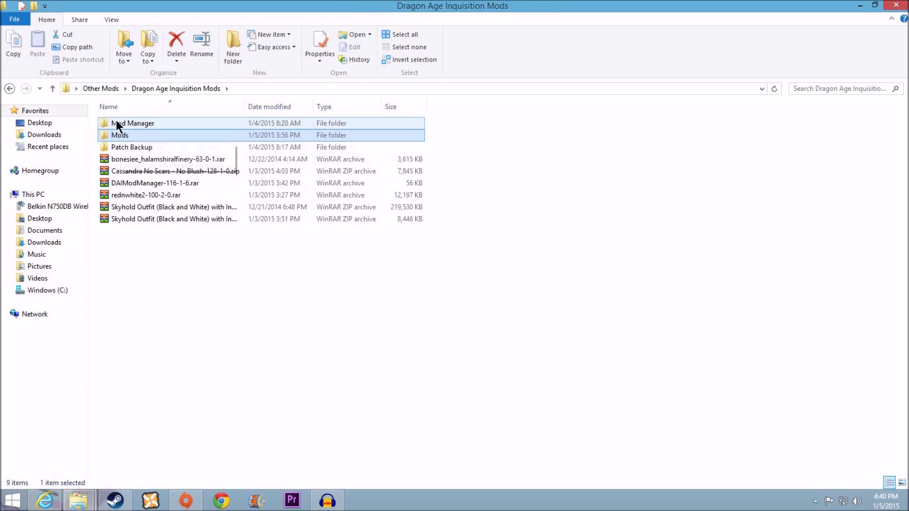
pyautogui.doubleClick(118, 124)
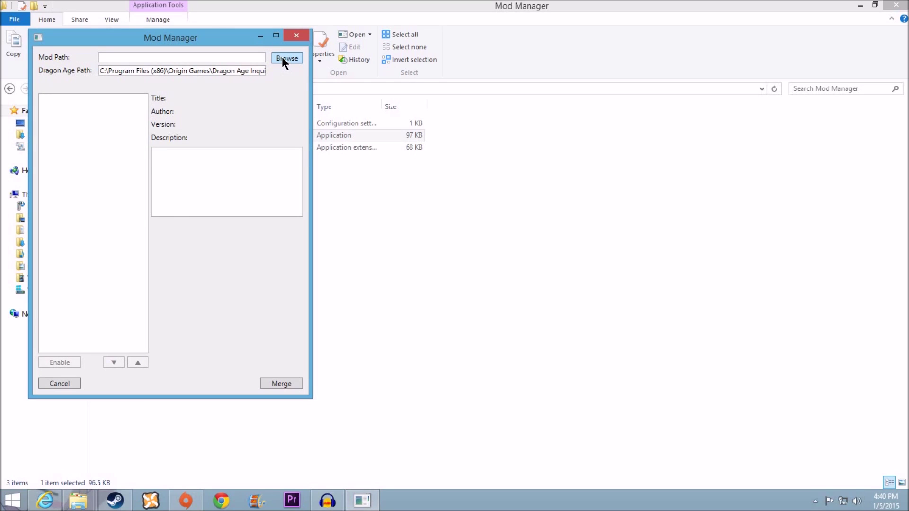
# Set the mod path to the Mods folder so the three mods are listed
pyautogui.click(282, 56)
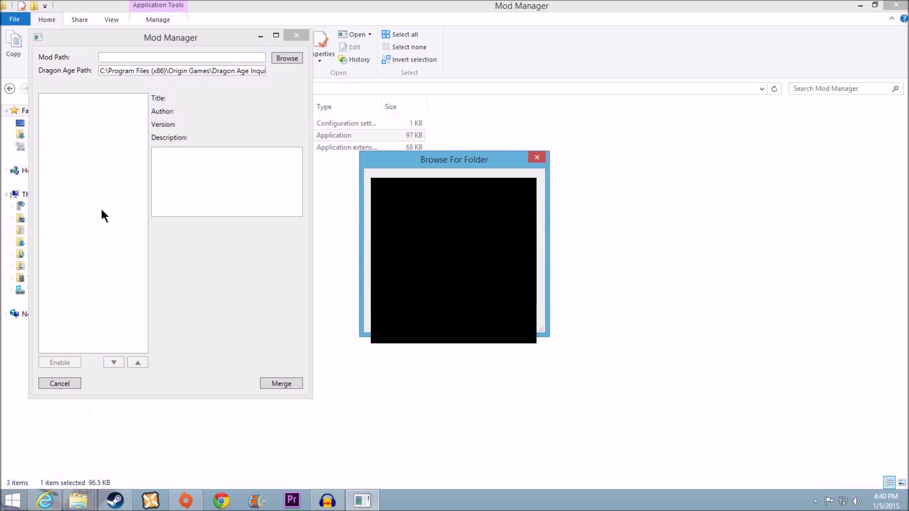
pyautogui.click(487, 357)
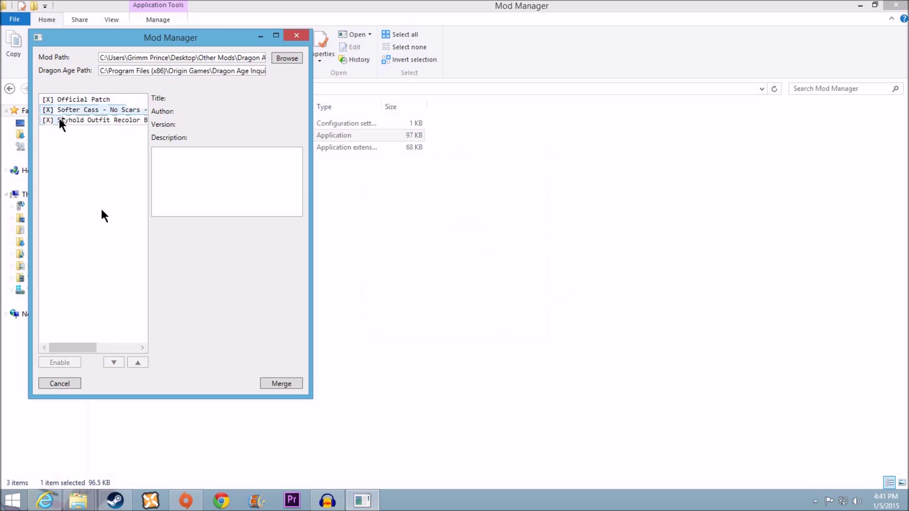
# Select Softer Cass, disable it and re-enable it so all mods stay enabled
pyautogui.click(59, 111)
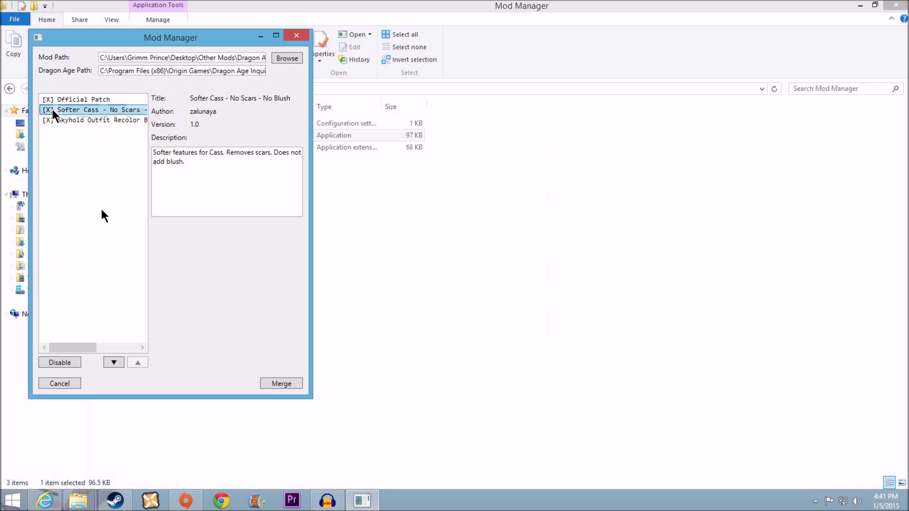
pyautogui.click(54, 362)
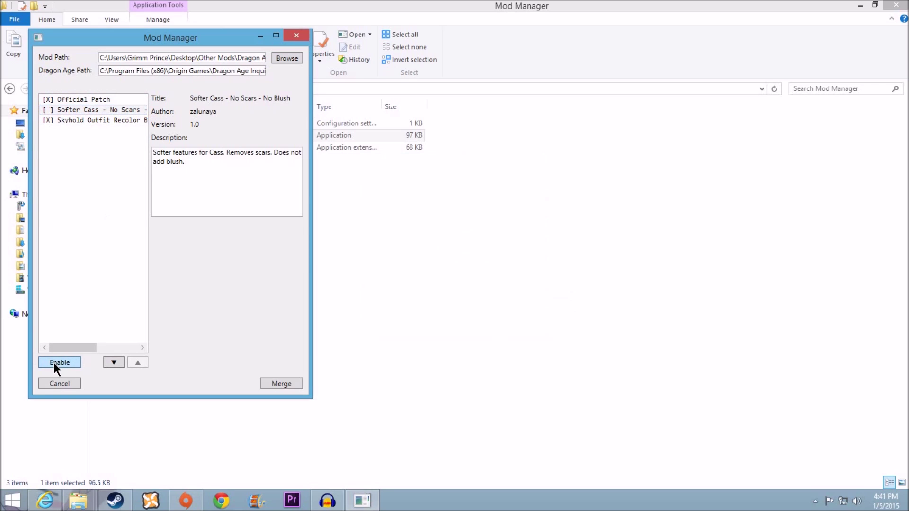
pyautogui.click(54, 363)
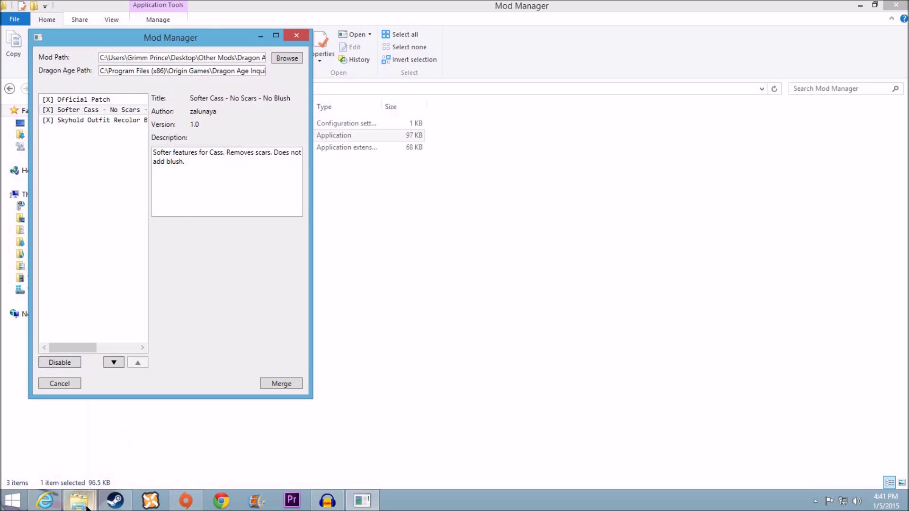
pyautogui.click(78, 501)
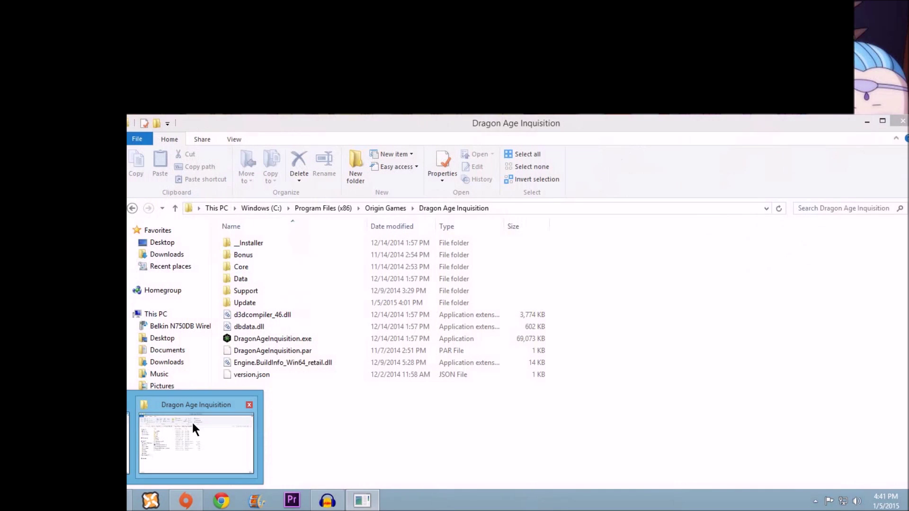
# Switch to the Dragon Age Inquisition game folder and enter its Update folder
pyautogui.click(191, 426)
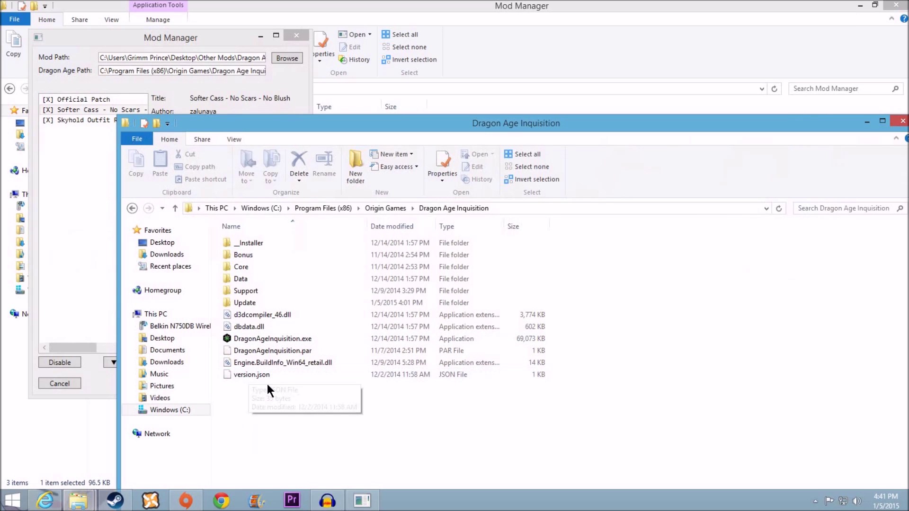
pyautogui.click(245, 314)
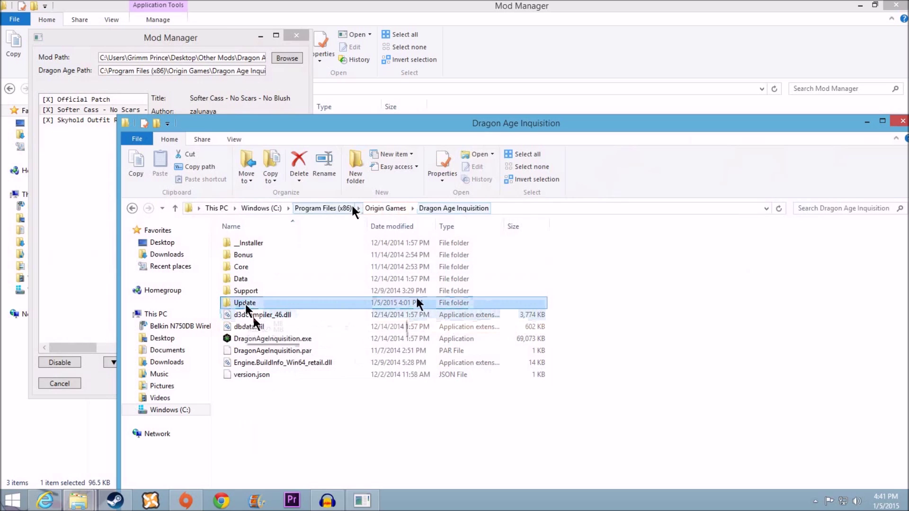
pyautogui.doubleClick(249, 305)
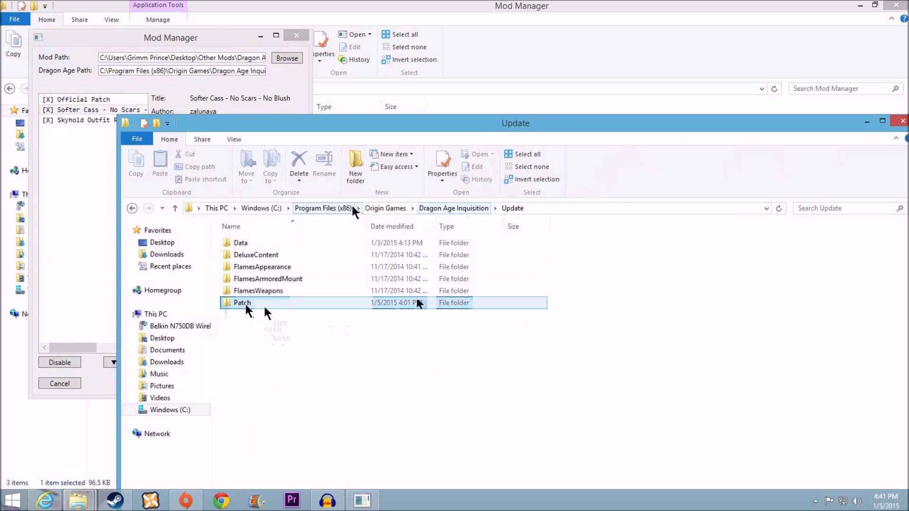
# Create a new folder named merged inside Update
pyautogui.rightClick(248, 334)
pyautogui.moveTo(320, 304)
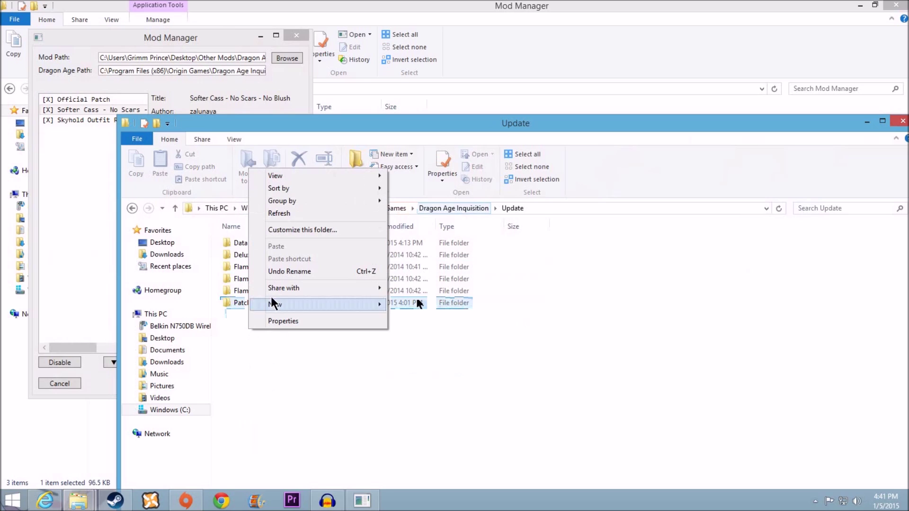
pyautogui.click(408, 303)
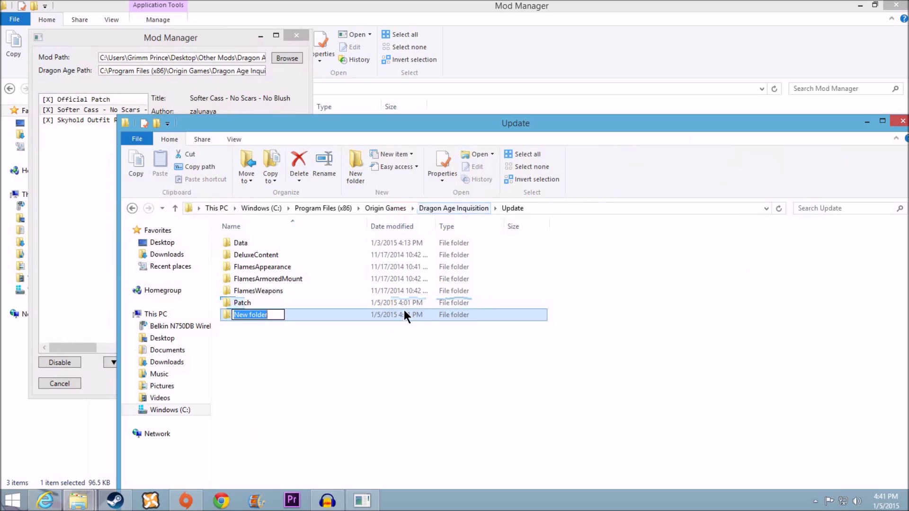
pyautogui.write('m')
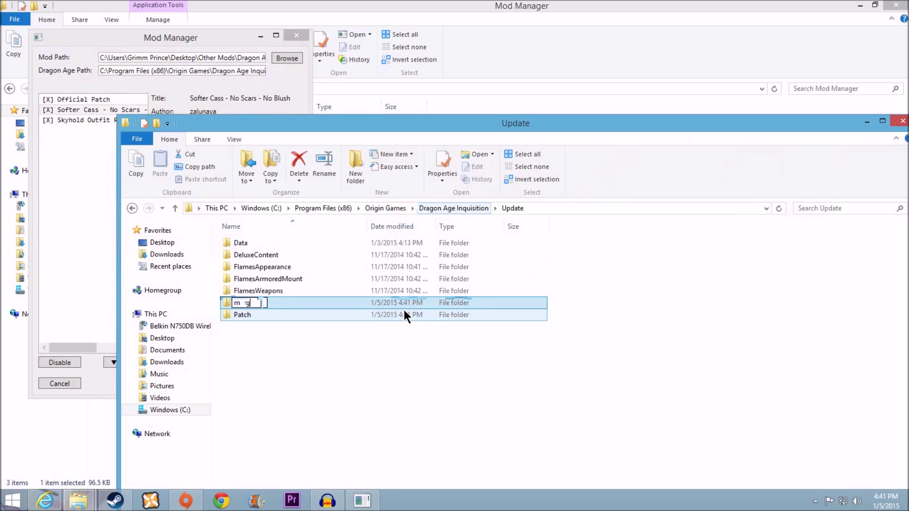
pyautogui.write('erged')
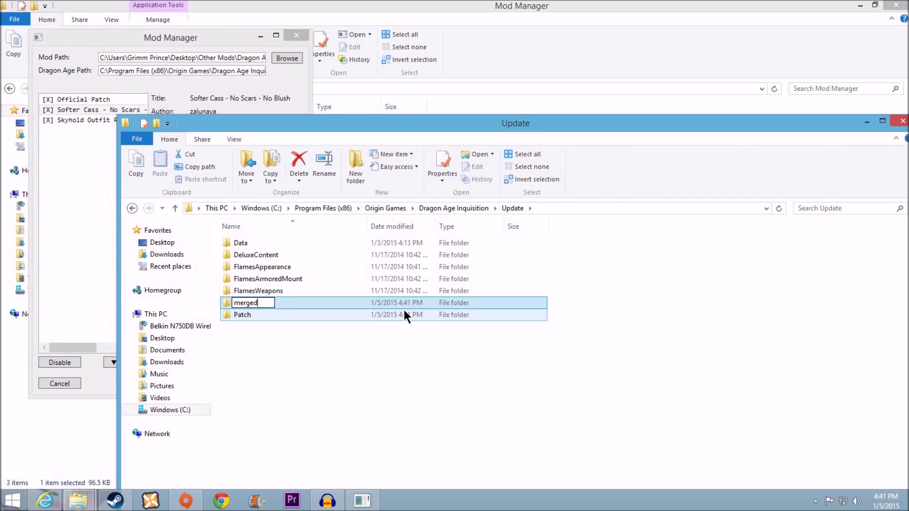
pyautogui.click(369, 360)
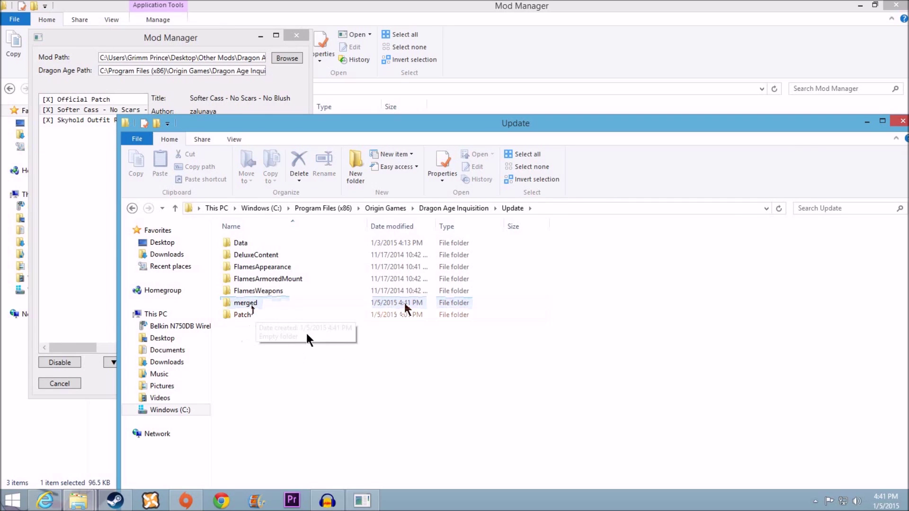
# Check that merged is empty, return to Update and bring the mod manager forward
pyautogui.doubleClick(250, 305)
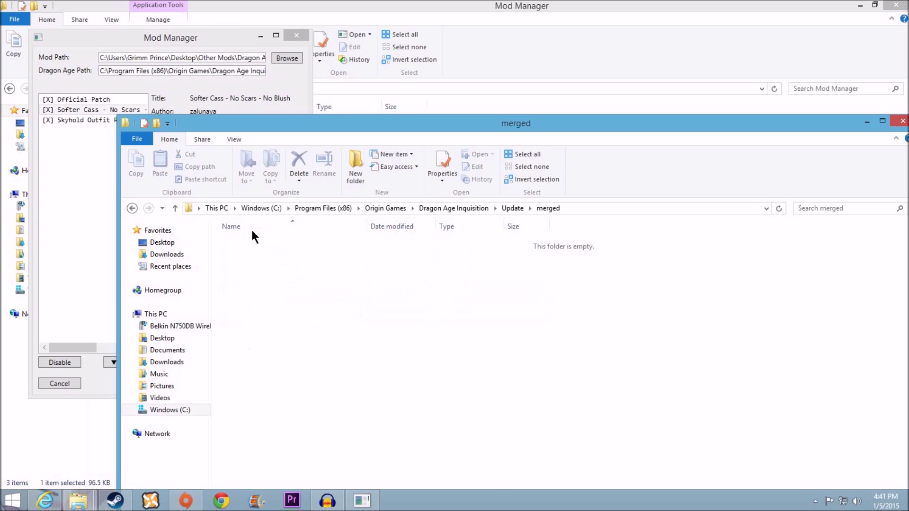
pyautogui.click(175, 207)
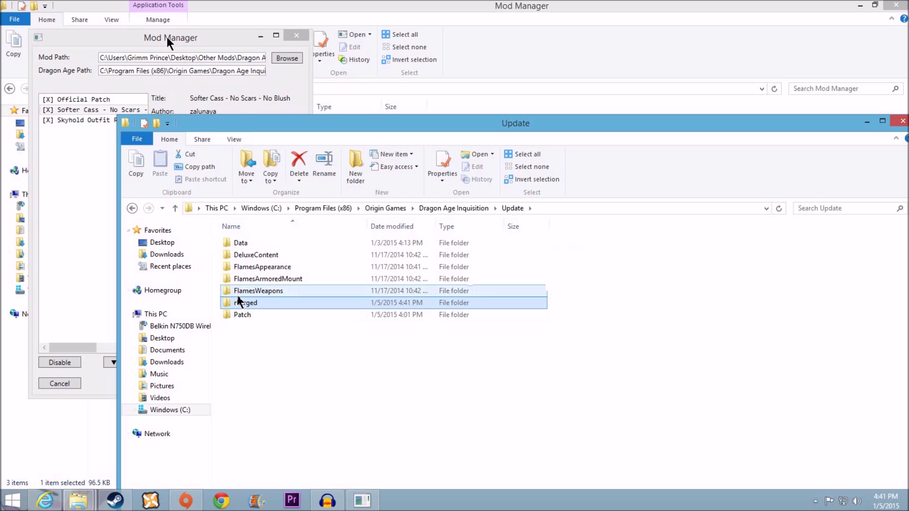
pyautogui.click(362, 500)
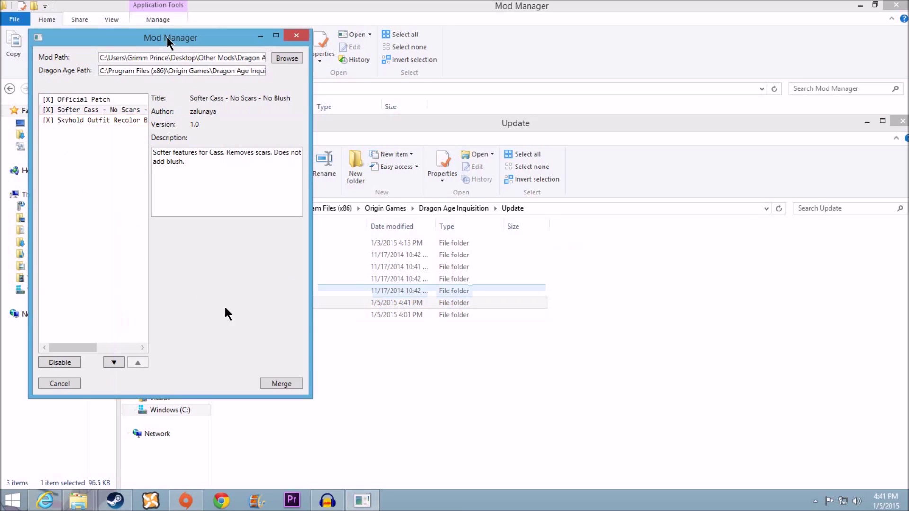
# Merge the enabled mods, save package.mft into Update\merged, and close the completed merge report
pyautogui.click(274, 384)
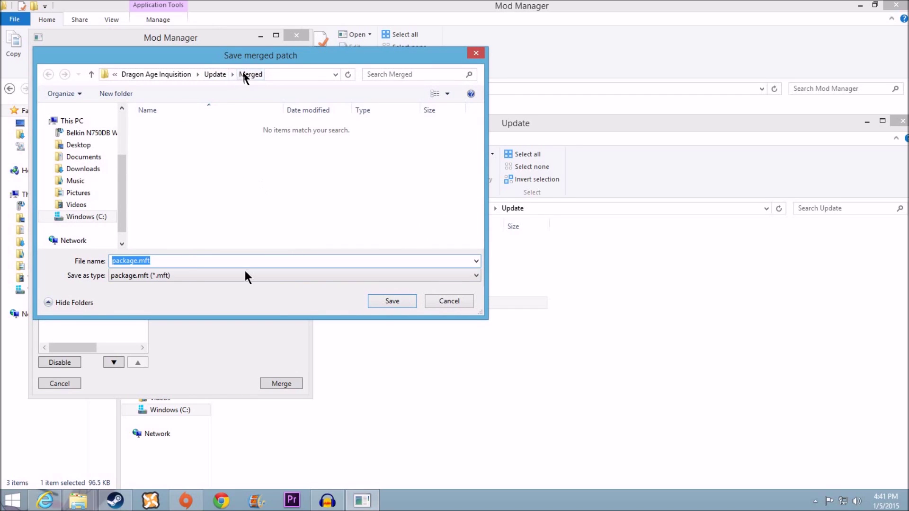
pyautogui.click(398, 301)
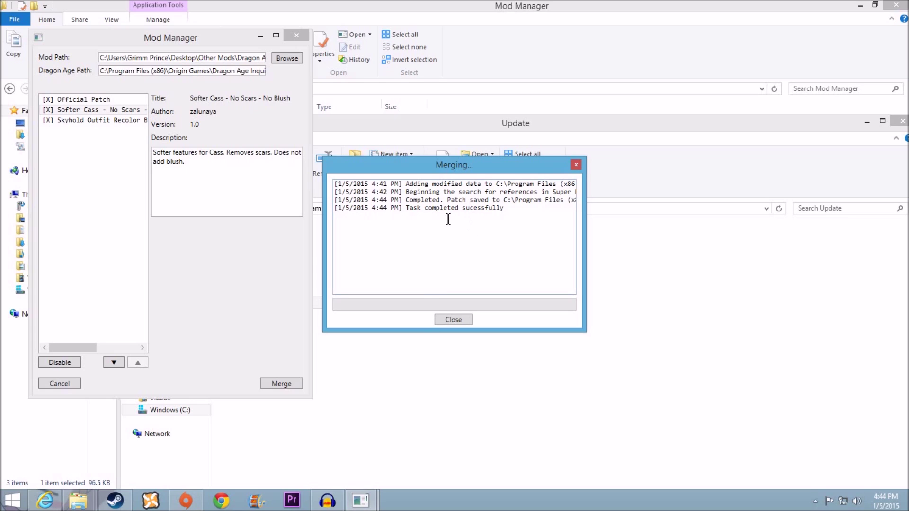
pyautogui.click(454, 320)
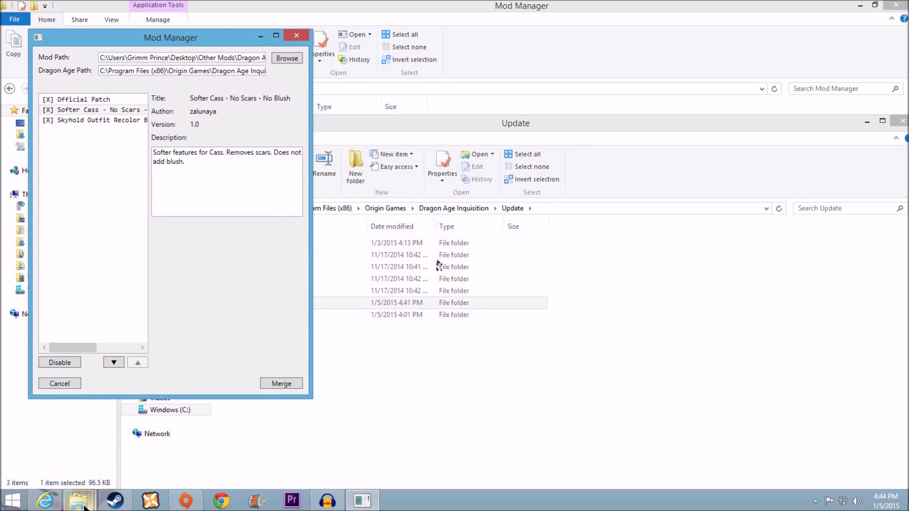
pyautogui.moveTo(78, 500)
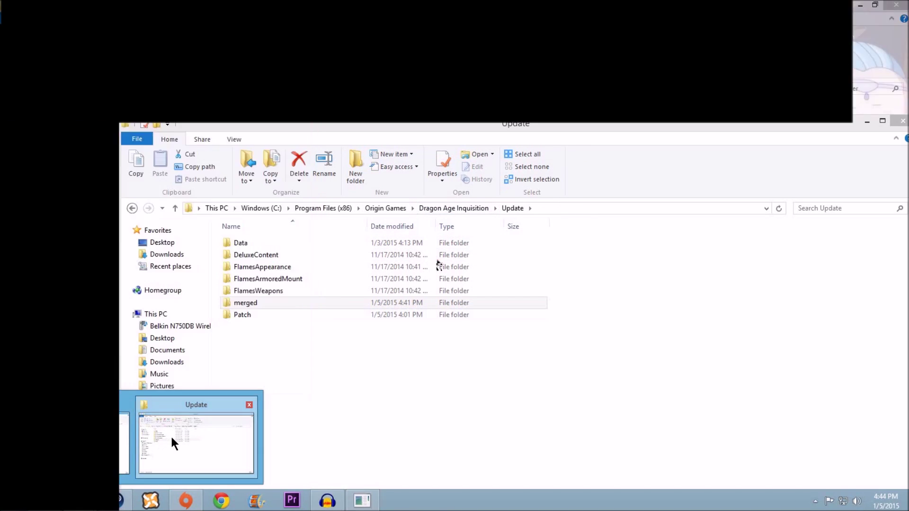
# Inspect the Data folder inside Patch, then return to the Update folder listing
pyautogui.click(170, 435)
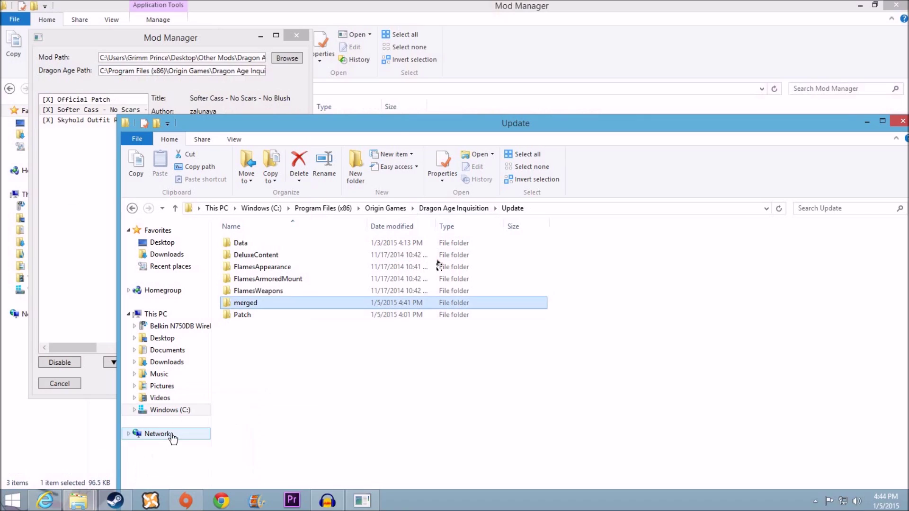
pyautogui.doubleClick(242, 315)
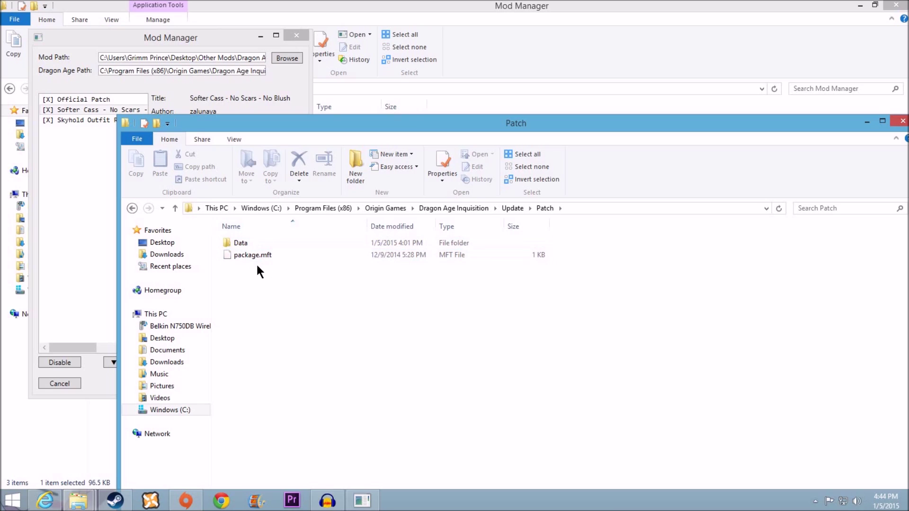
pyautogui.click(242, 246)
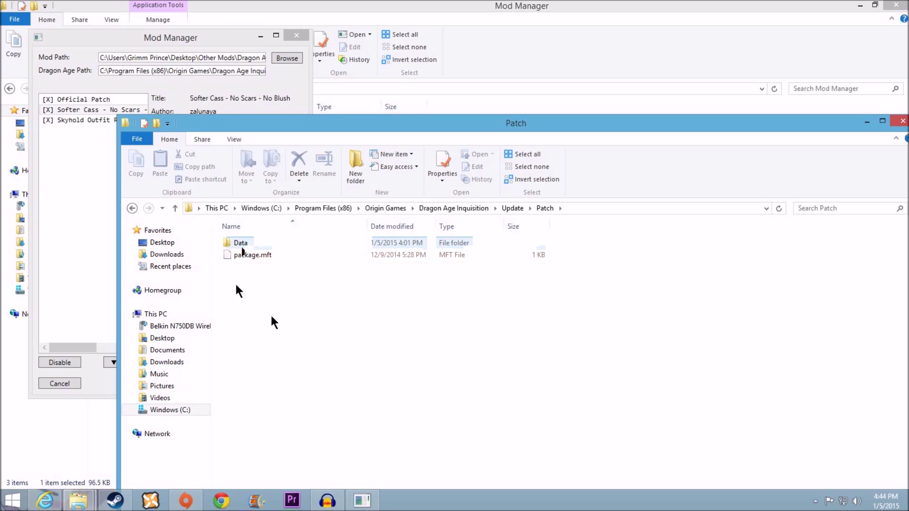
pyautogui.click(175, 208)
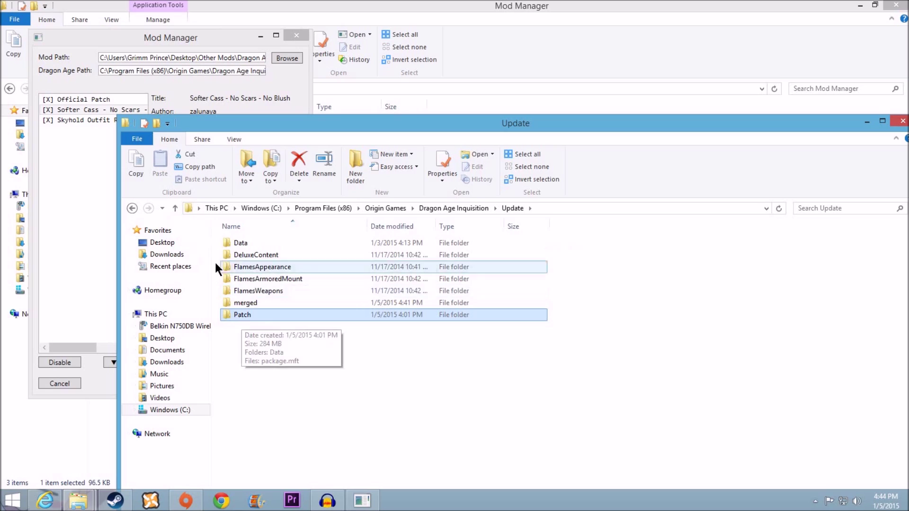
# Bring up the Patch folder's context menu, then switch to the Origin game library
pyautogui.rightClick(244, 317)
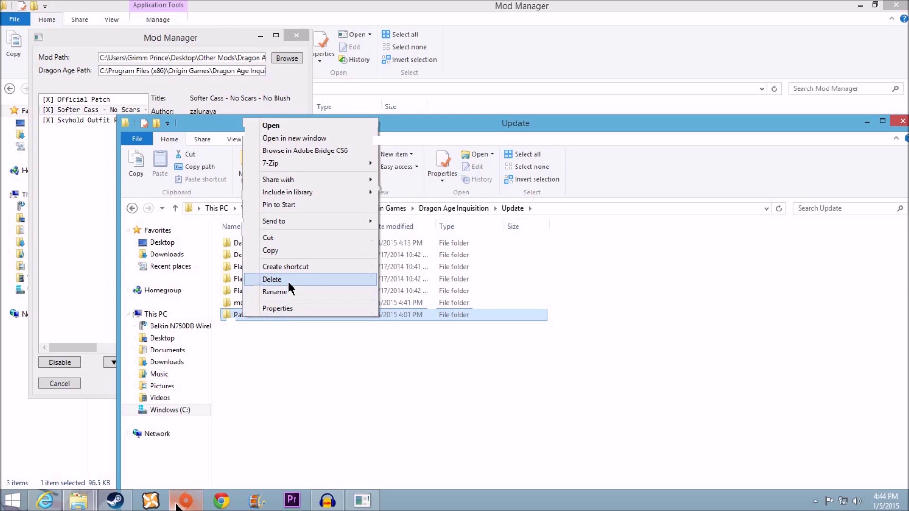
pyautogui.moveTo(185, 501)
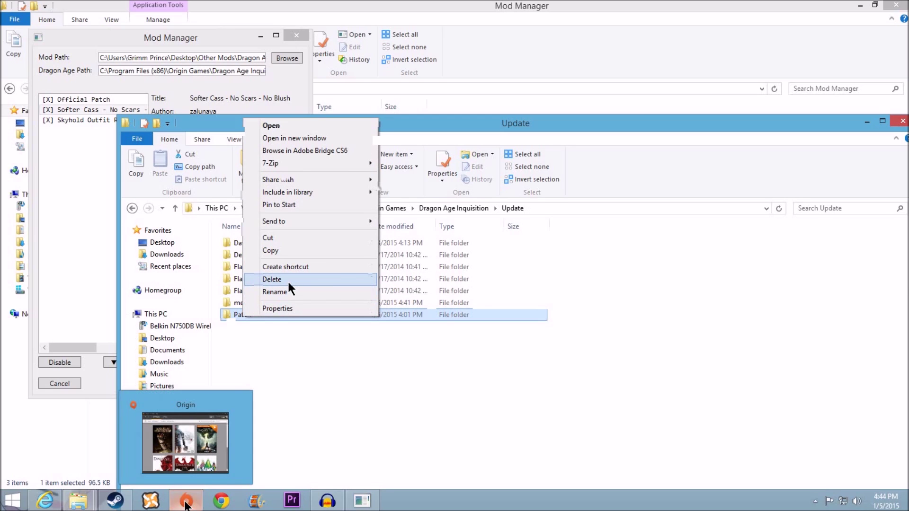
pyautogui.click(186, 502)
pyautogui.moveTo(599, 245)
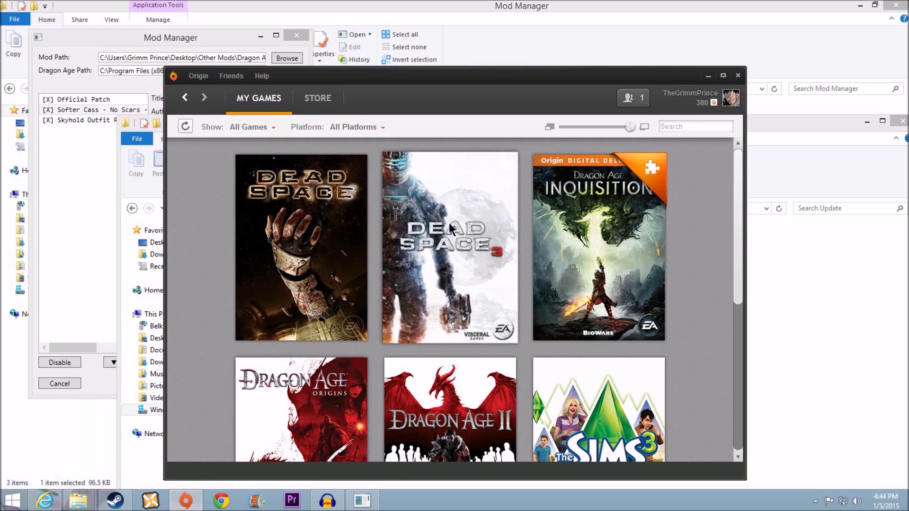
pyautogui.rightClick(600, 225)
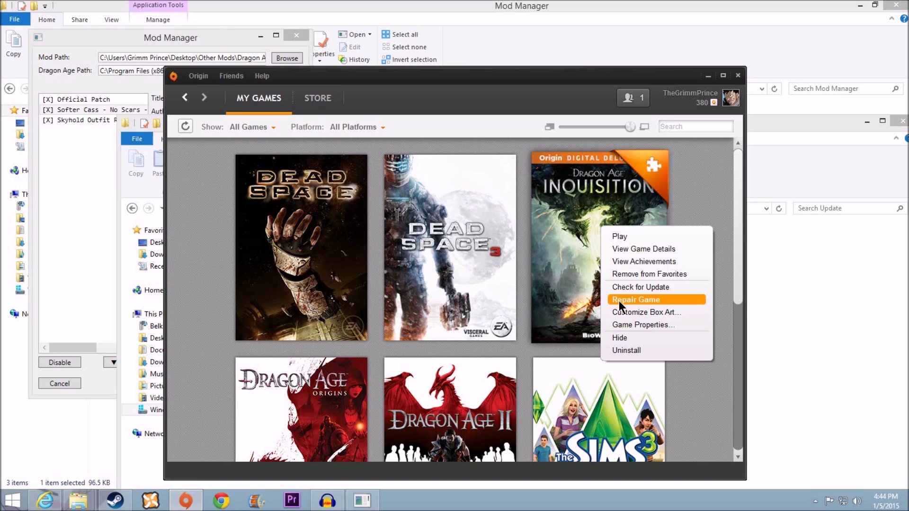
pyautogui.click(795, 302)
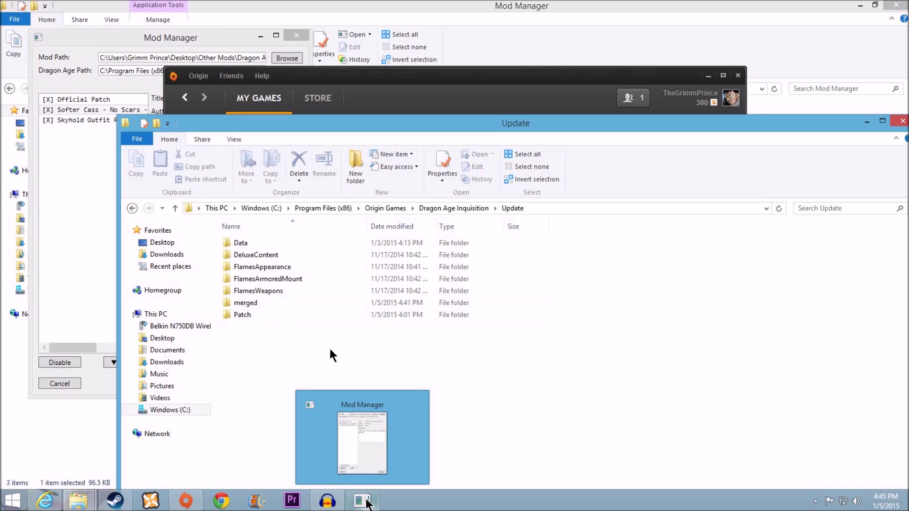
# Bring DAI_ModManager forward and close it, leaving the Update folder in front
pyautogui.click(364, 501)
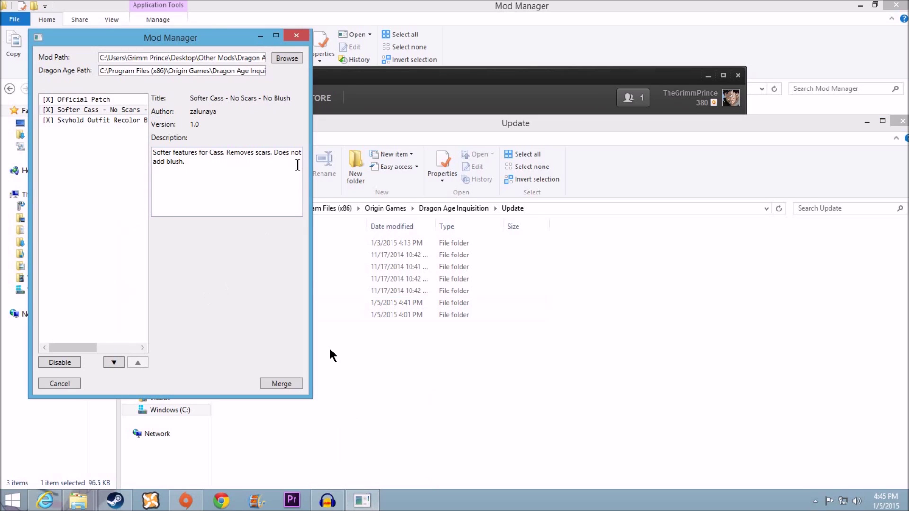
pyautogui.click(296, 34)
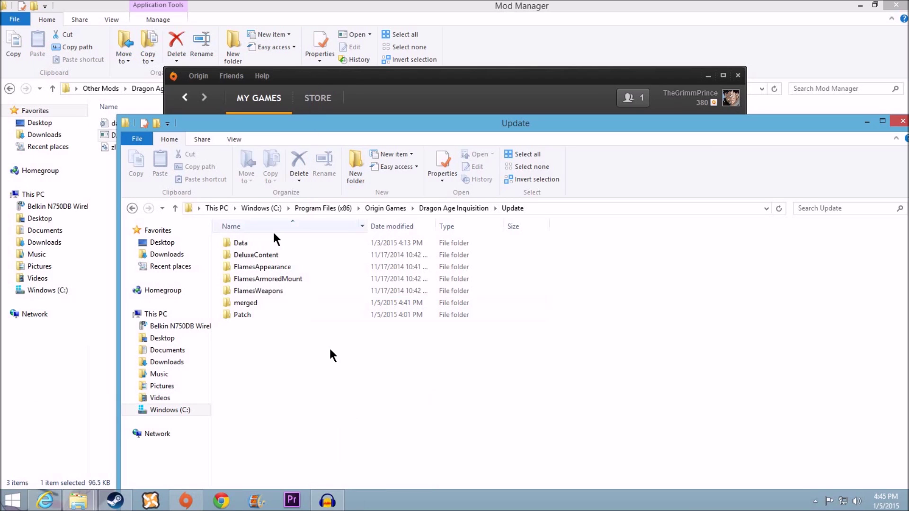